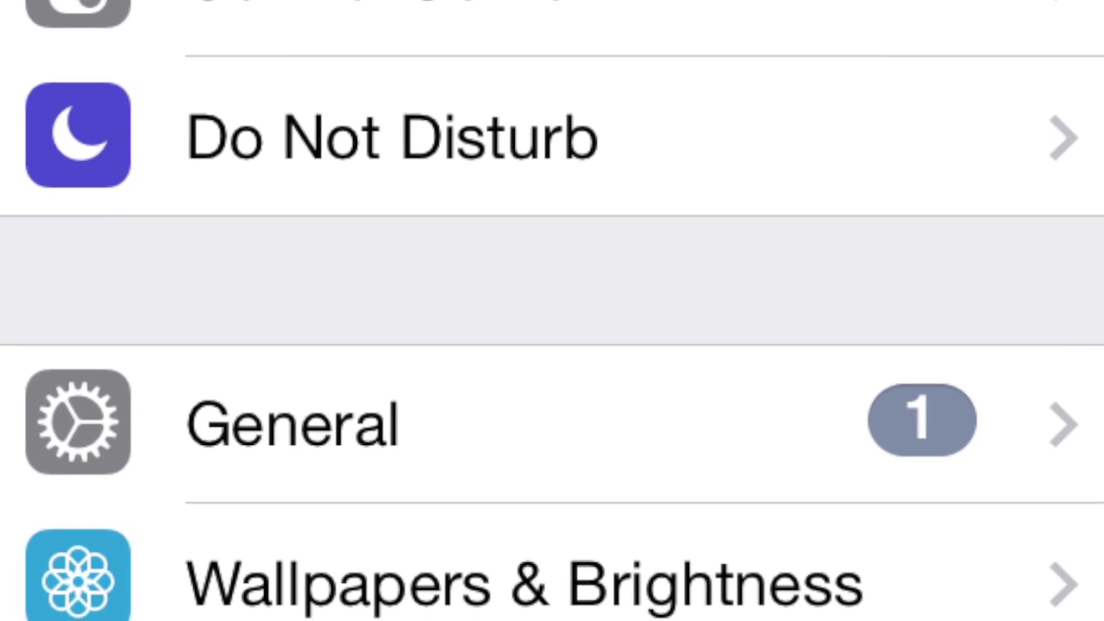
Open the General settings on the iPhone.
click(310, 457)
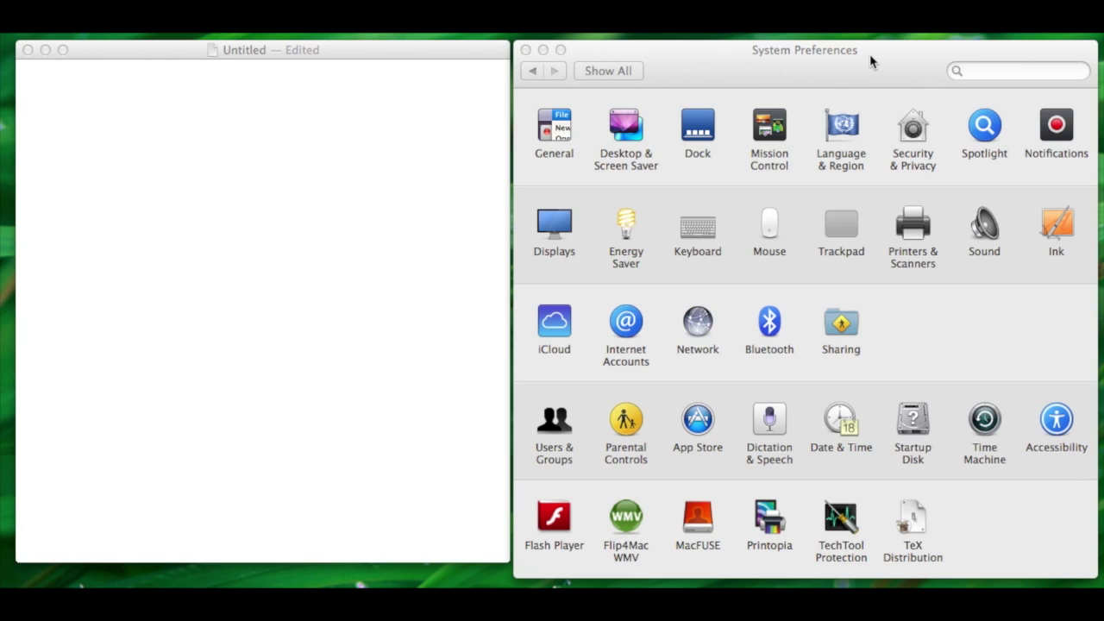
Open the text replacement settings of the Keyboard preferences on the Mac.
click(796, 70)
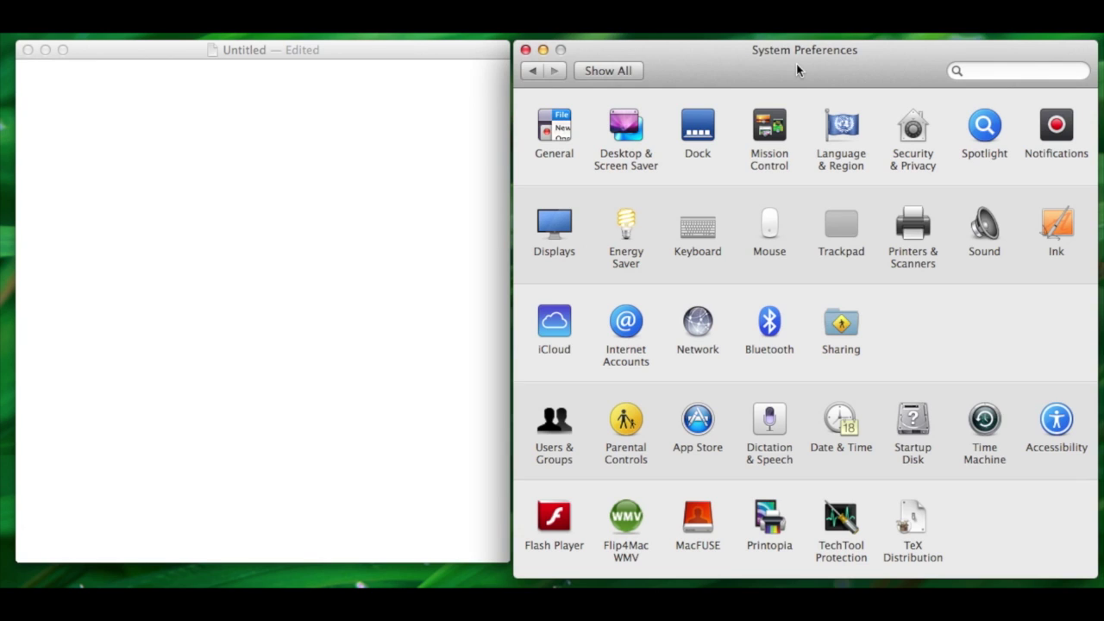
click(696, 228)
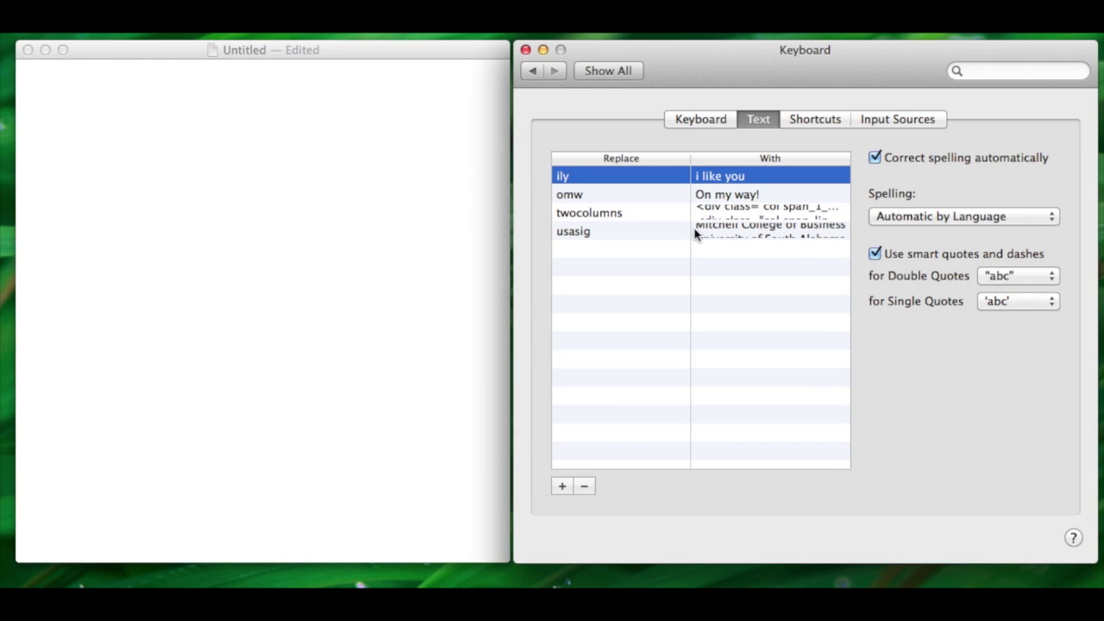
Write "Mary had a little lamb" in the untitled document and copy the whole line.
click(120, 177)
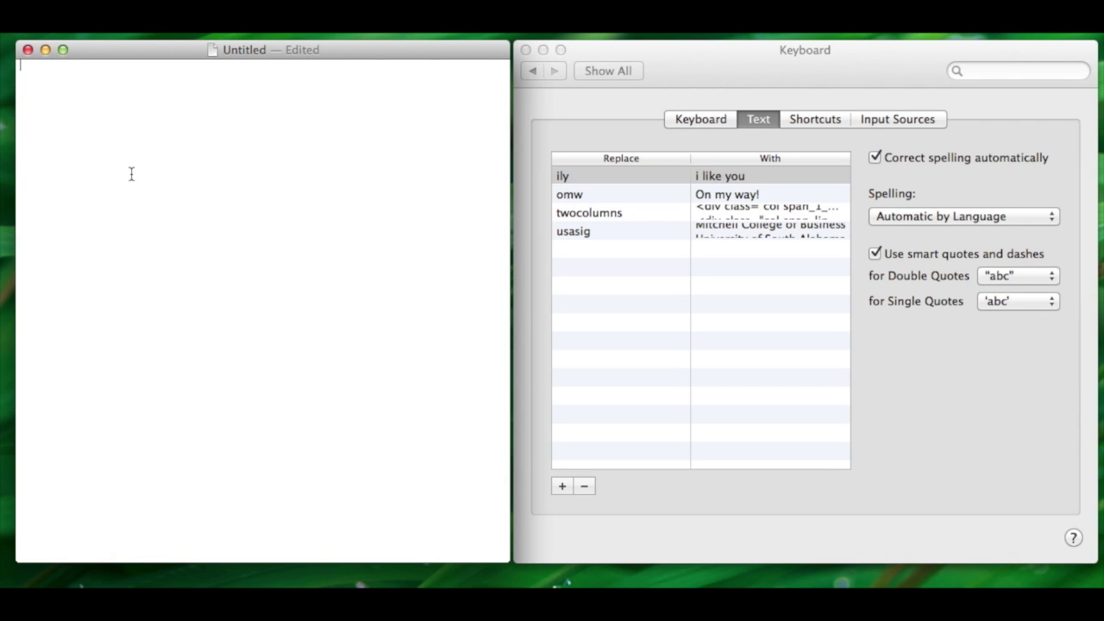
text(Mary had a little lamb)
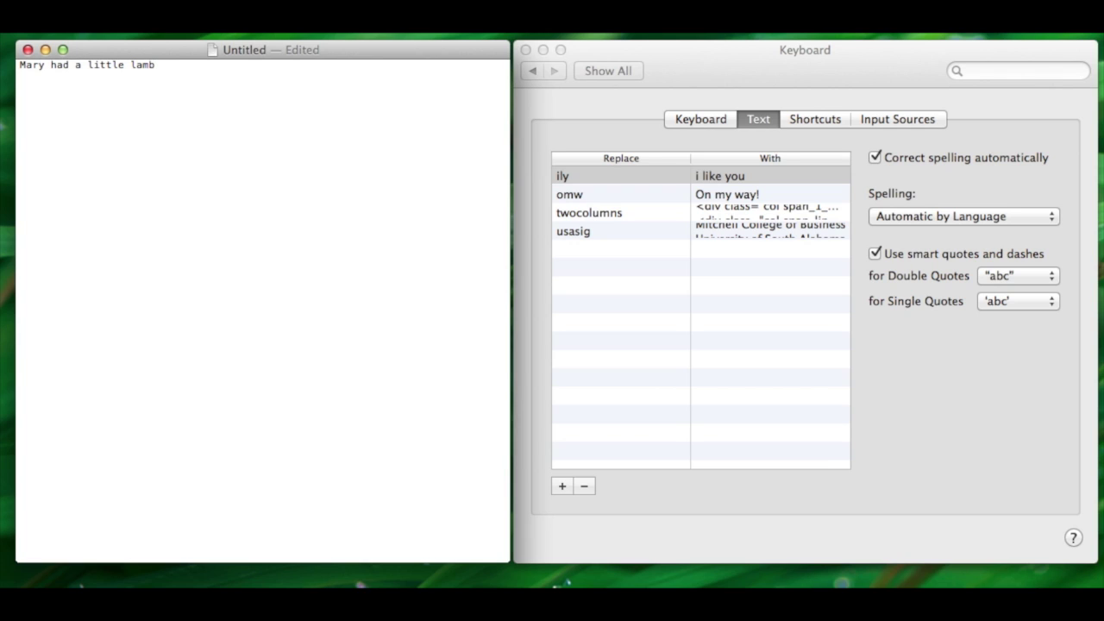
key(super+a)
key(super+c)
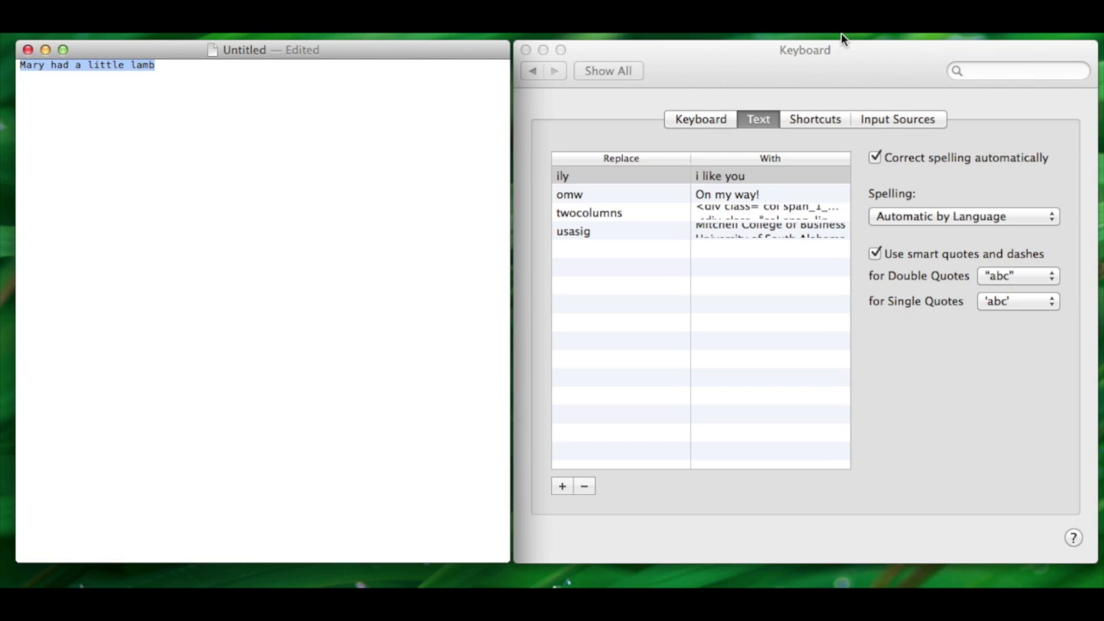
Add a text replacement in the Keyboard preferences that replaces "marylamb" with the copied line "Mary had a little lamb".
click(713, 256)
click(732, 257)
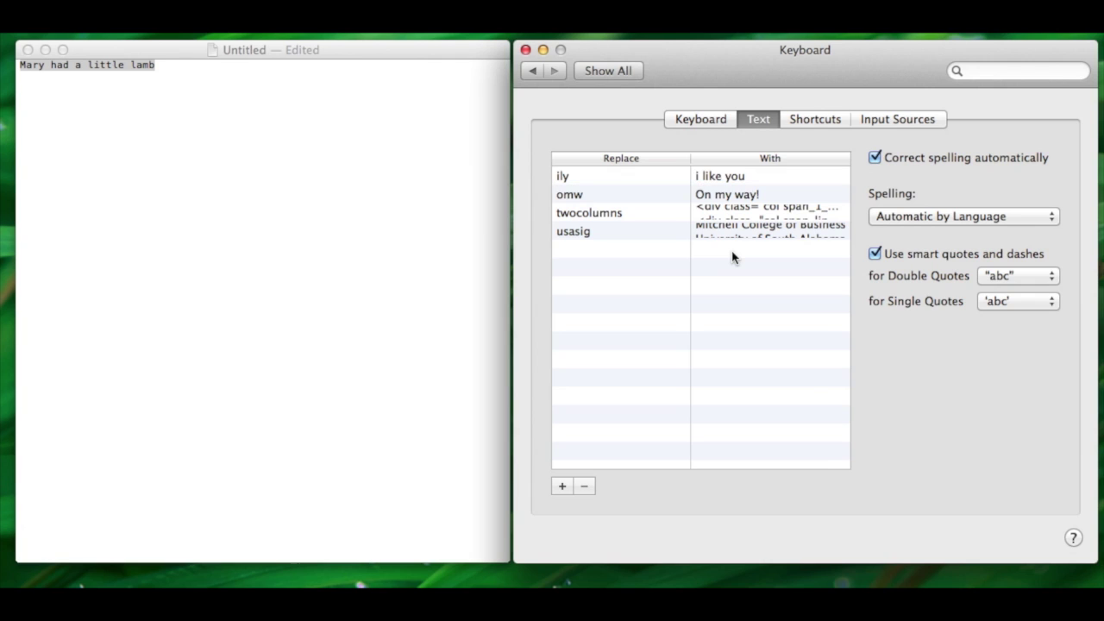
click(560, 486)
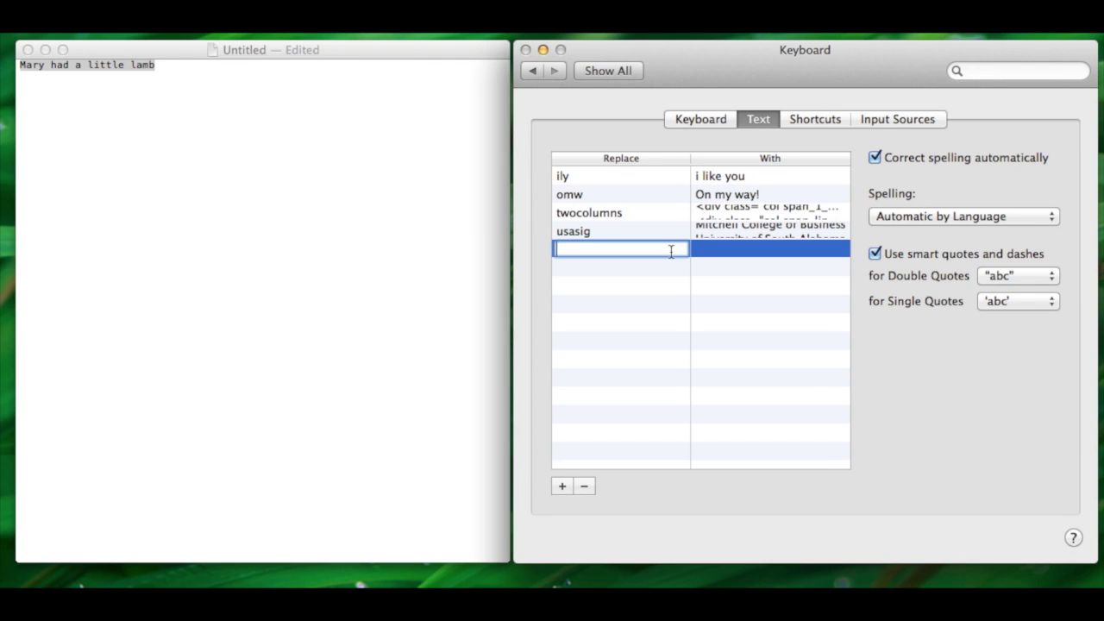
text(marylamb)
key(Tab)
key(super+v)
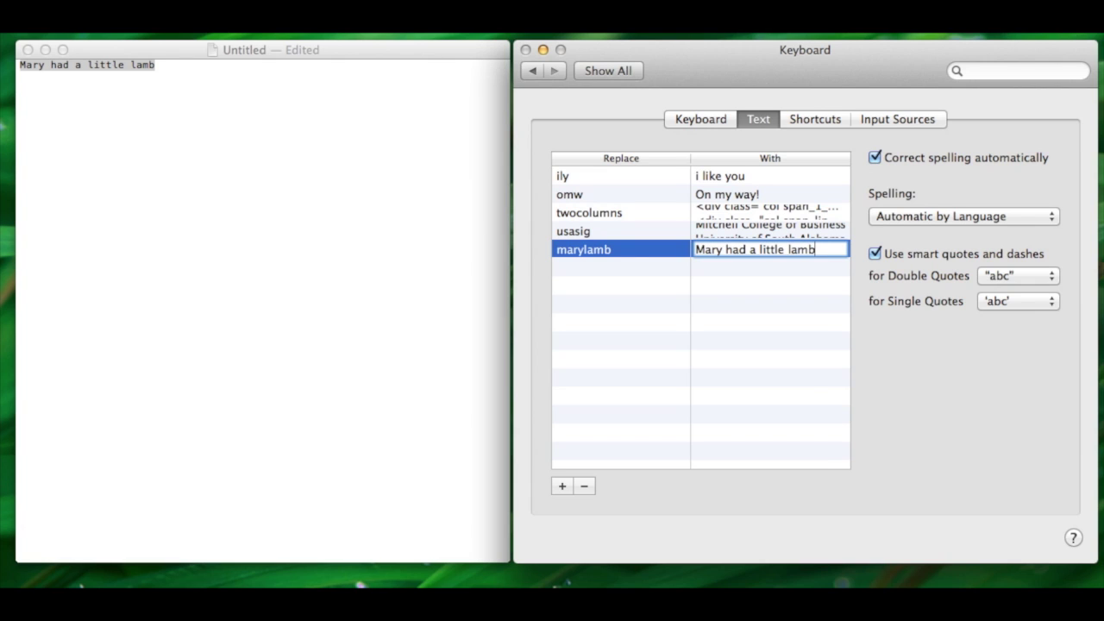
key(Return)
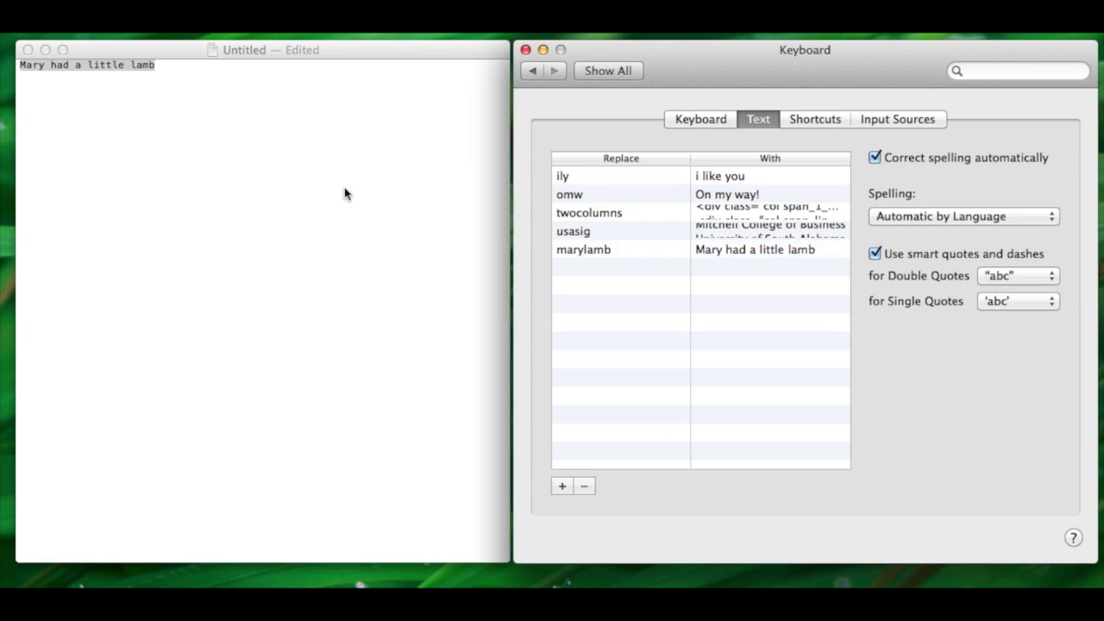
In the document, leave a blank line below the first line and write "Mary had a little lamb" and "whose fleece was white as snow" on separate lines.
click(232, 170)
key(Right)
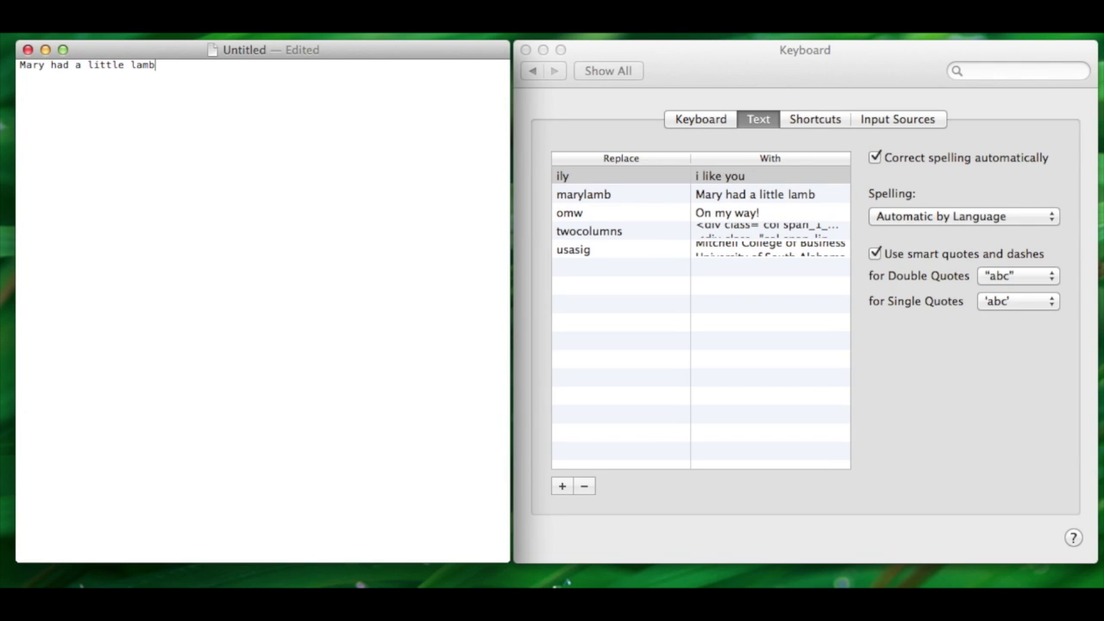
key(Return)
key(Return)
text(Mary had a little lamb)
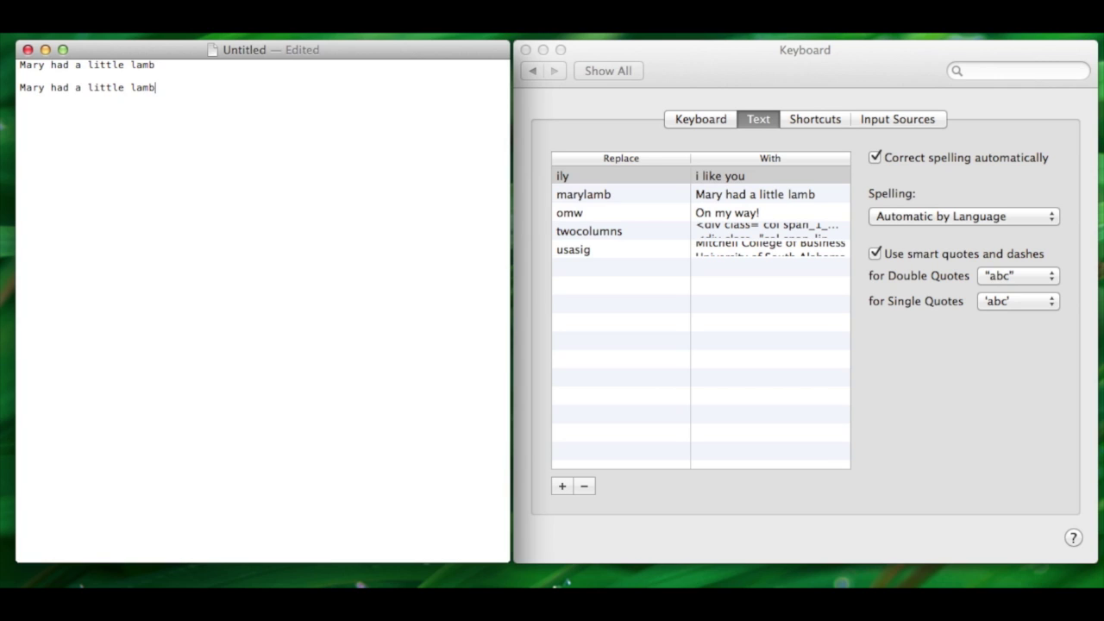
text( whose fleece was white as s)
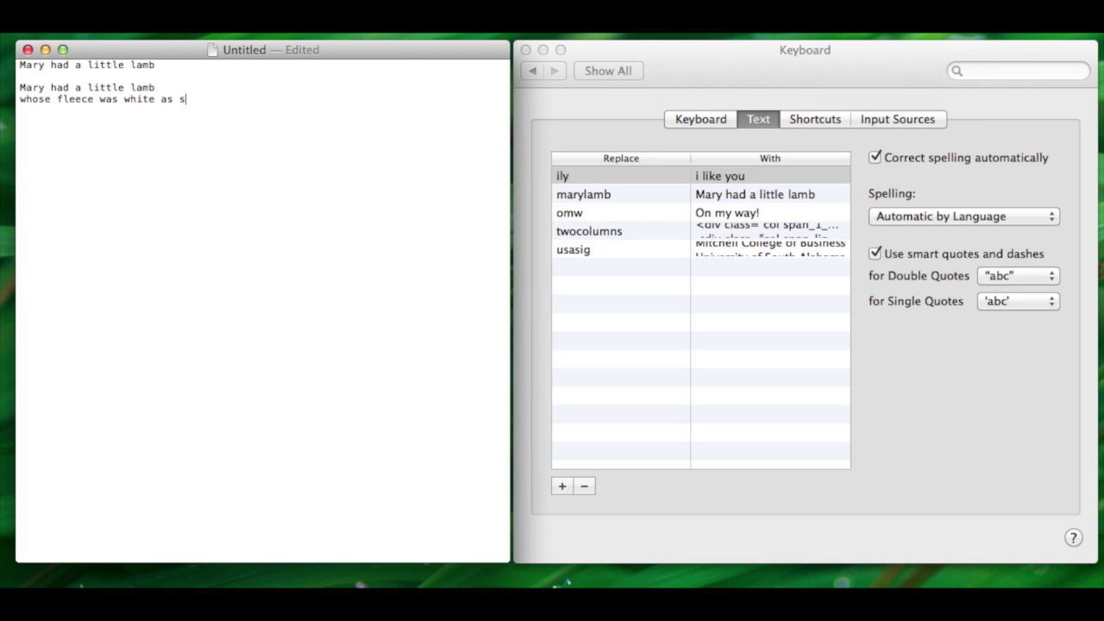
text(now)
Continue the verse with the lines "everywhere that Mary went the lamb" and "was sure to go".
key(Return)
text(everywhere that mary we)
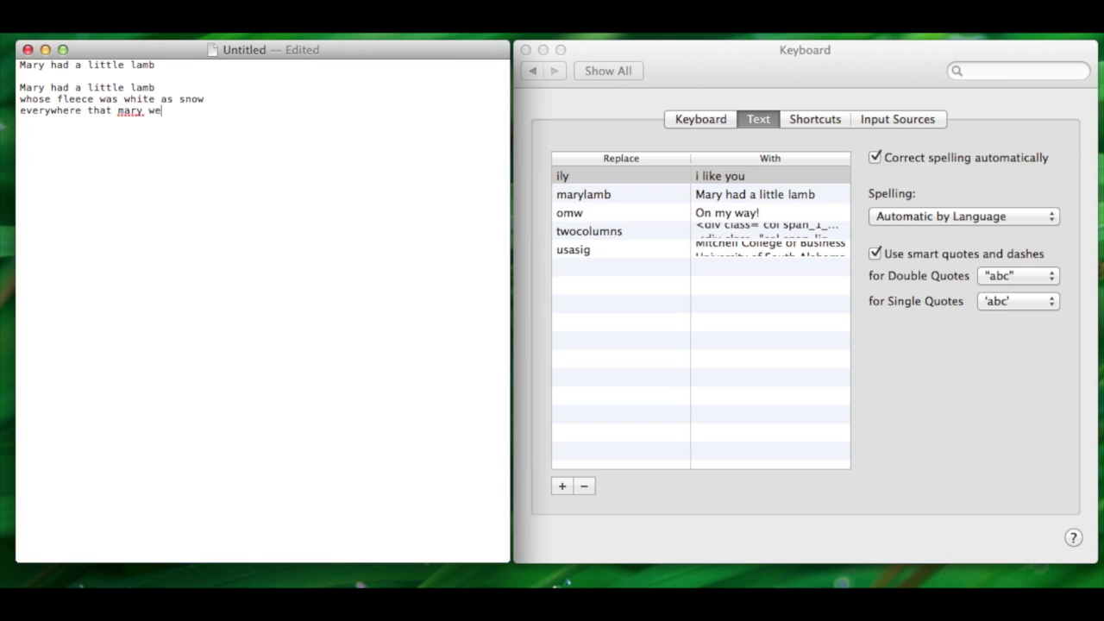
key(BackSpace)
key(BackSpace)
key(BackSpace)
key(BackSpace)
key(BackSpace)
text(en)
text(t the lamb w)
text(as sure to go)
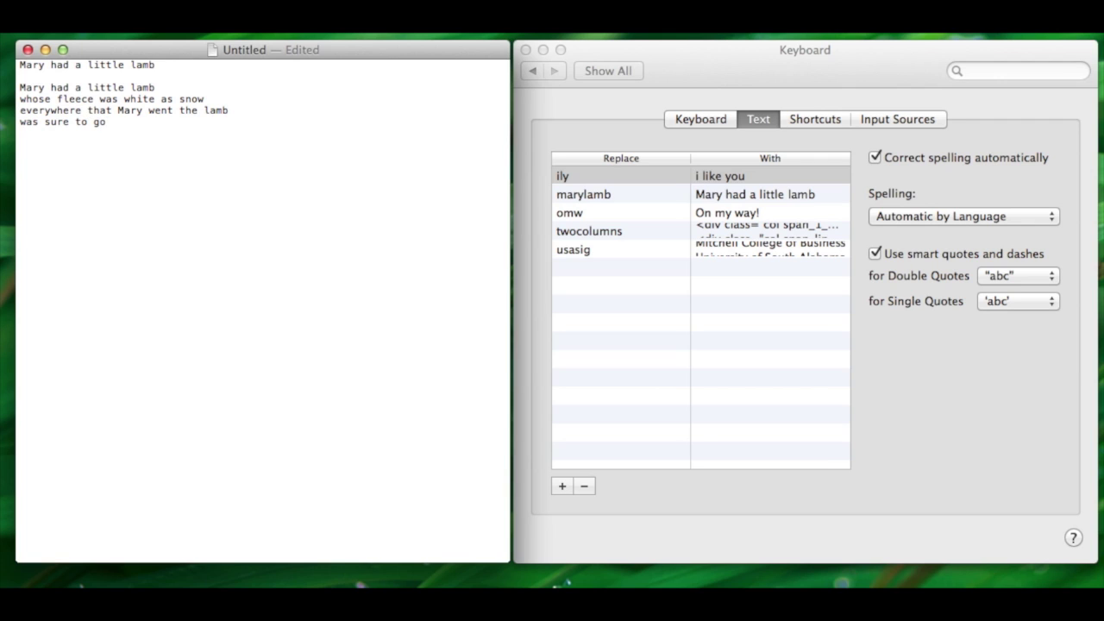
Select the four-line verse without the blank line above it and copy it.
key(shift+Up)
key(shift+Up)
key(shift+Up)
key(shift+Up)
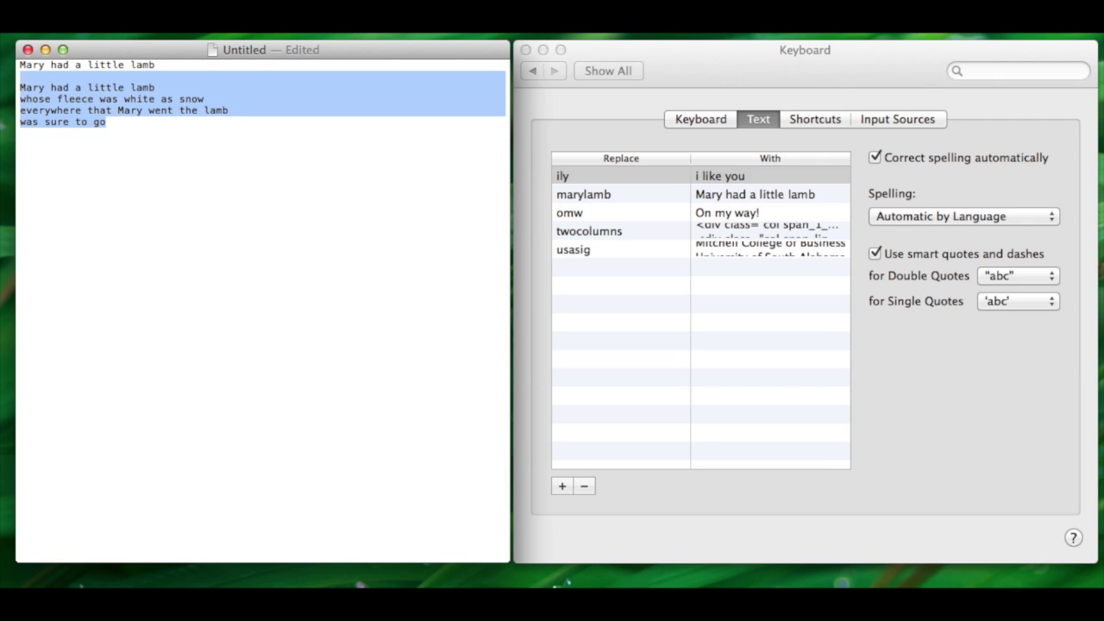
key(shift+Right)
key(super+c)
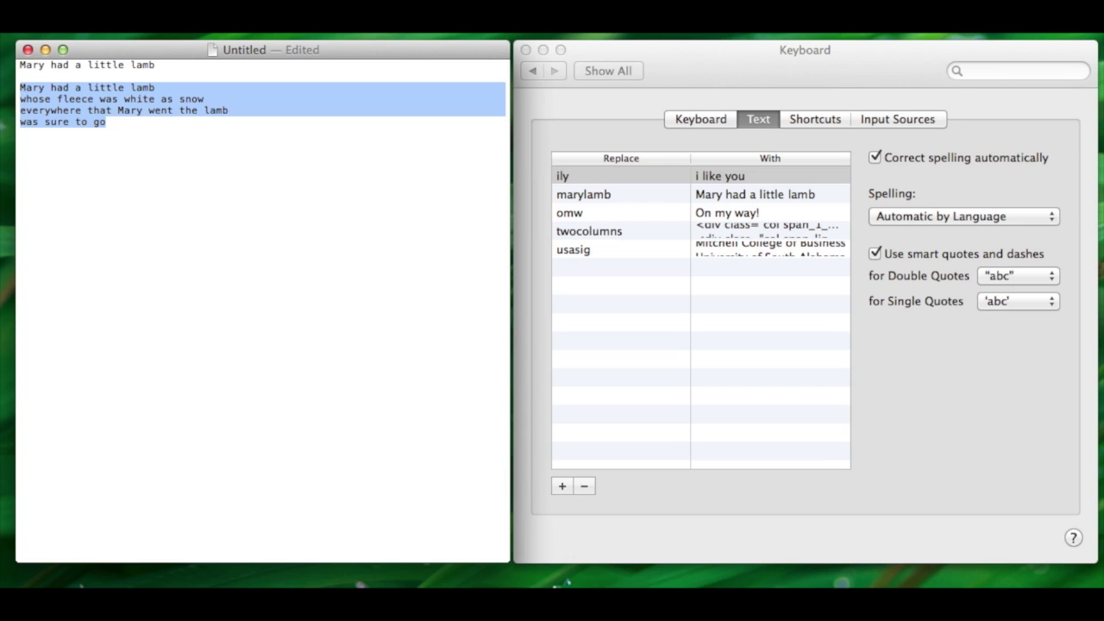
Add a second text replacement in the Keyboard preferences that replaces "marylong" with the copied four-line verse.
click(663, 274)
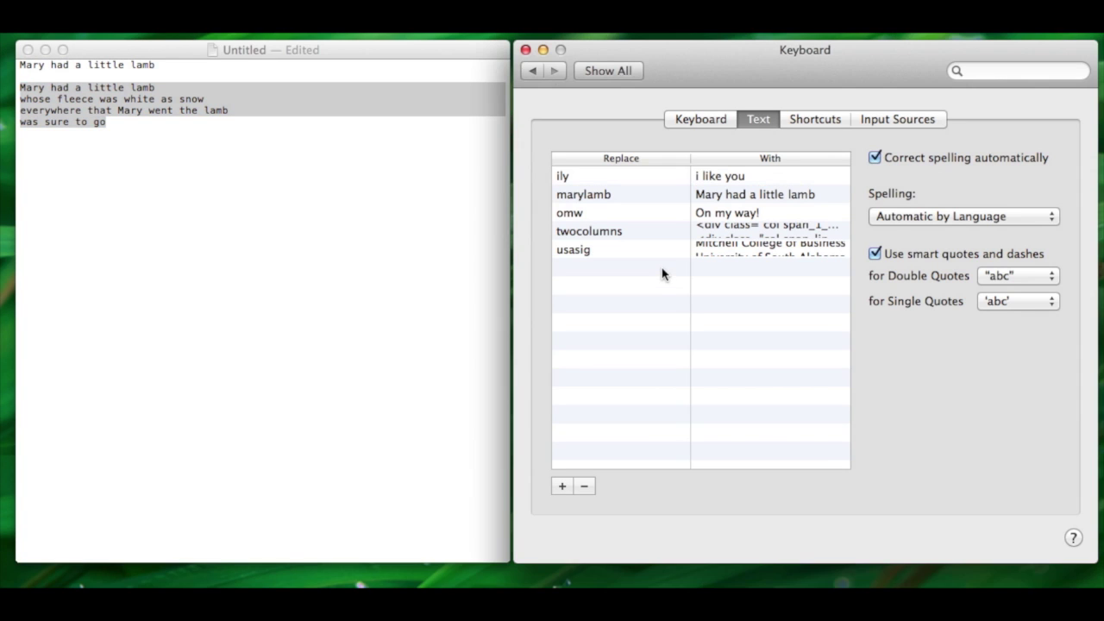
click(662, 274)
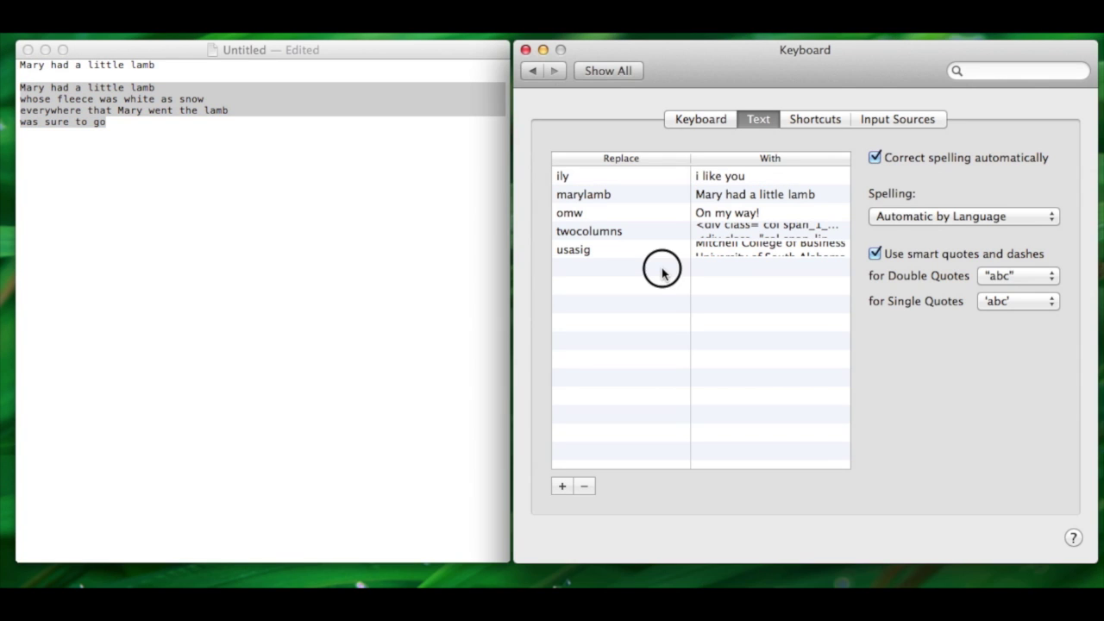
click(561, 485)
click(594, 273)
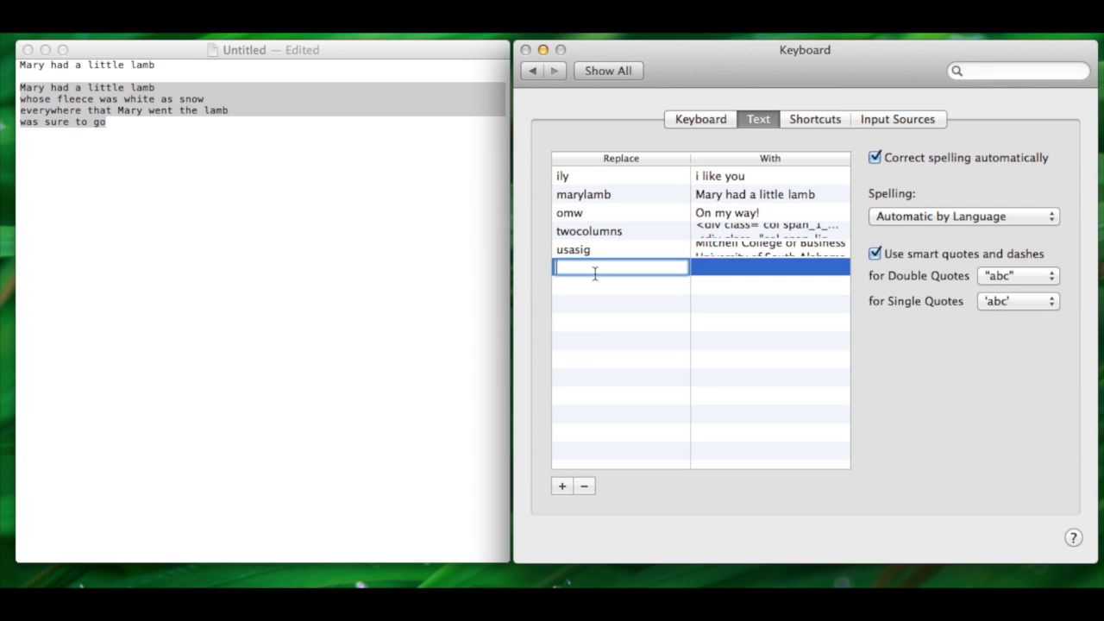
text(marylong)
key(Tab)
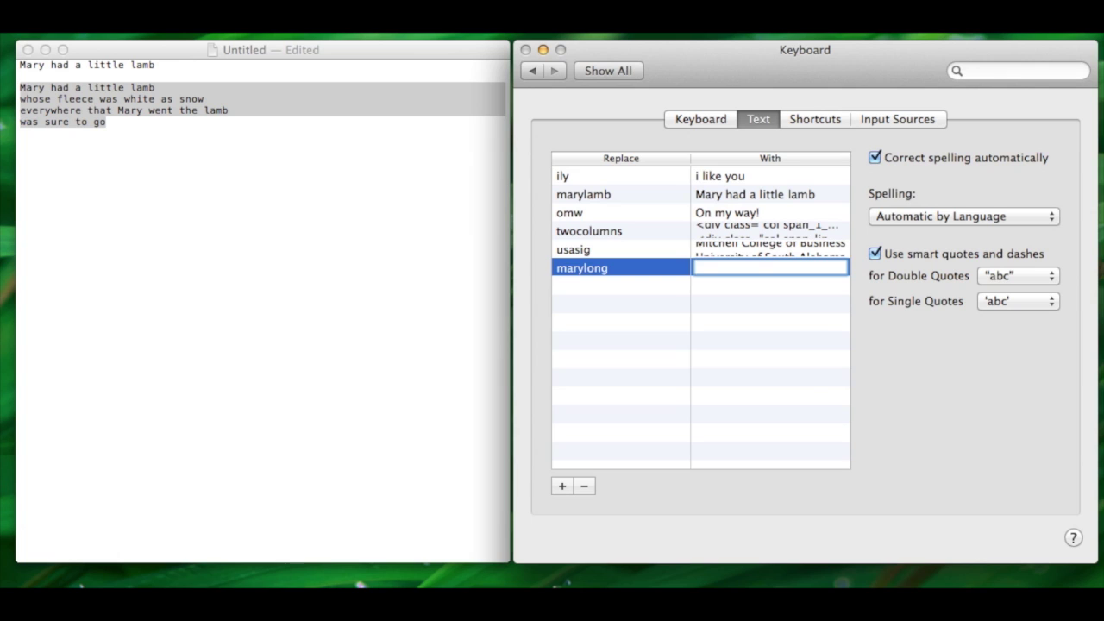
key(super+v)
key(Return)
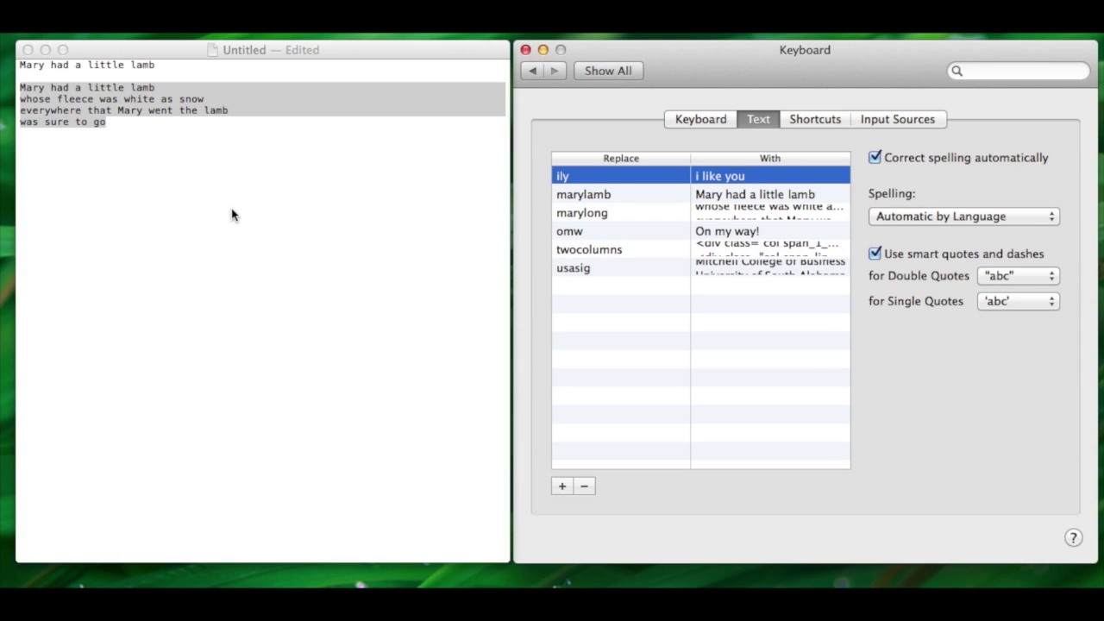
Try both replacements below the verse in the document by entering "marylamb" and "marylong" on separate lines and expanding each one.
click(126, 238)
click(106, 121)
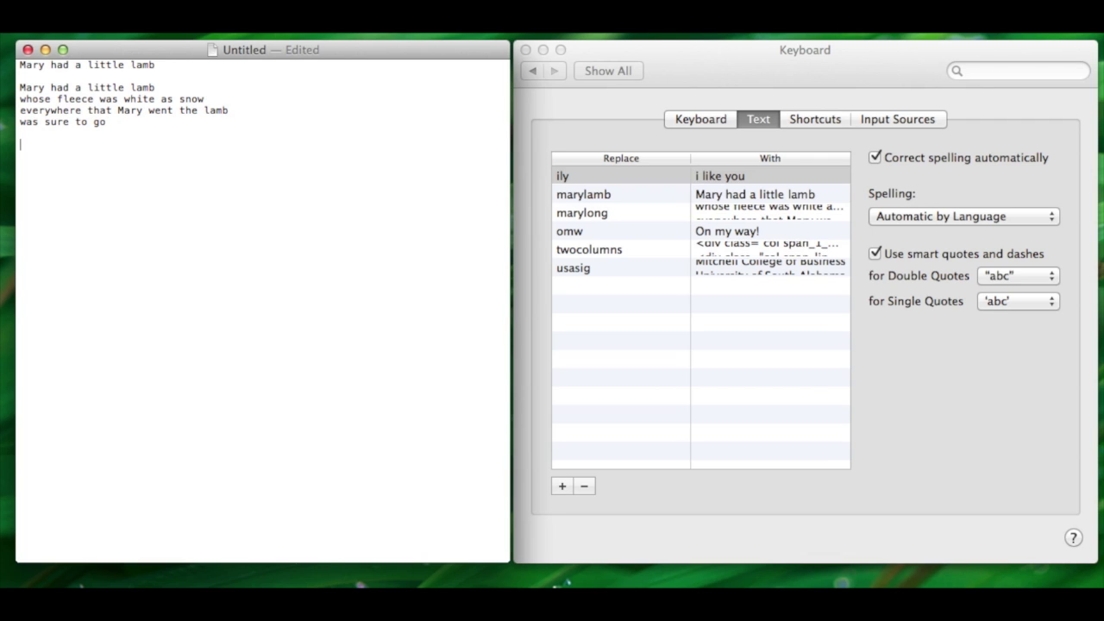
text(marylamb)
key(space)
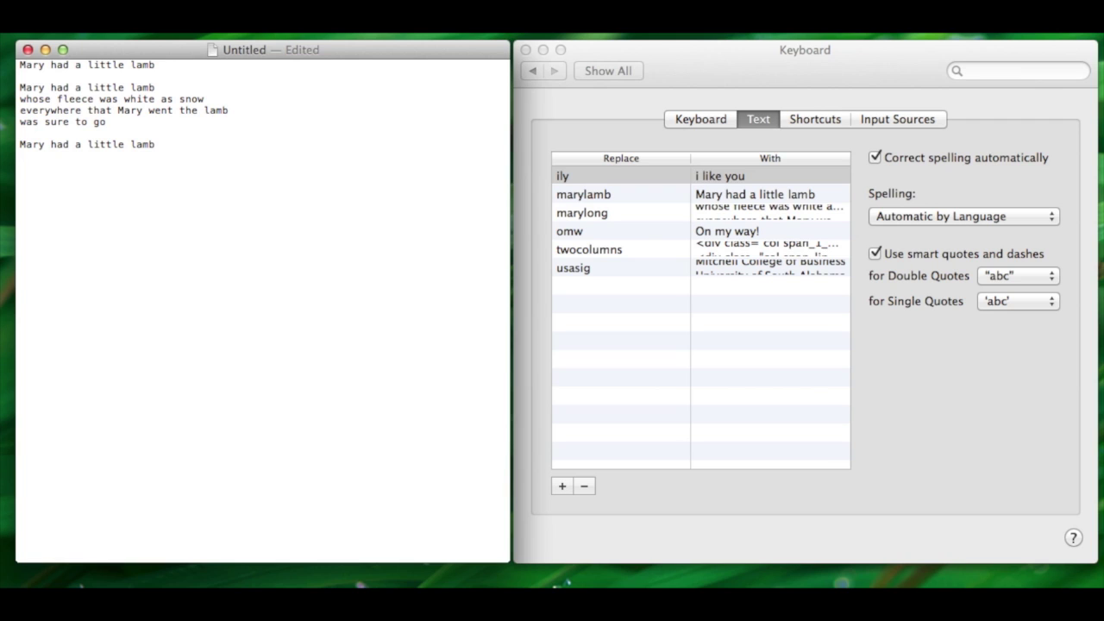
text(marylong)
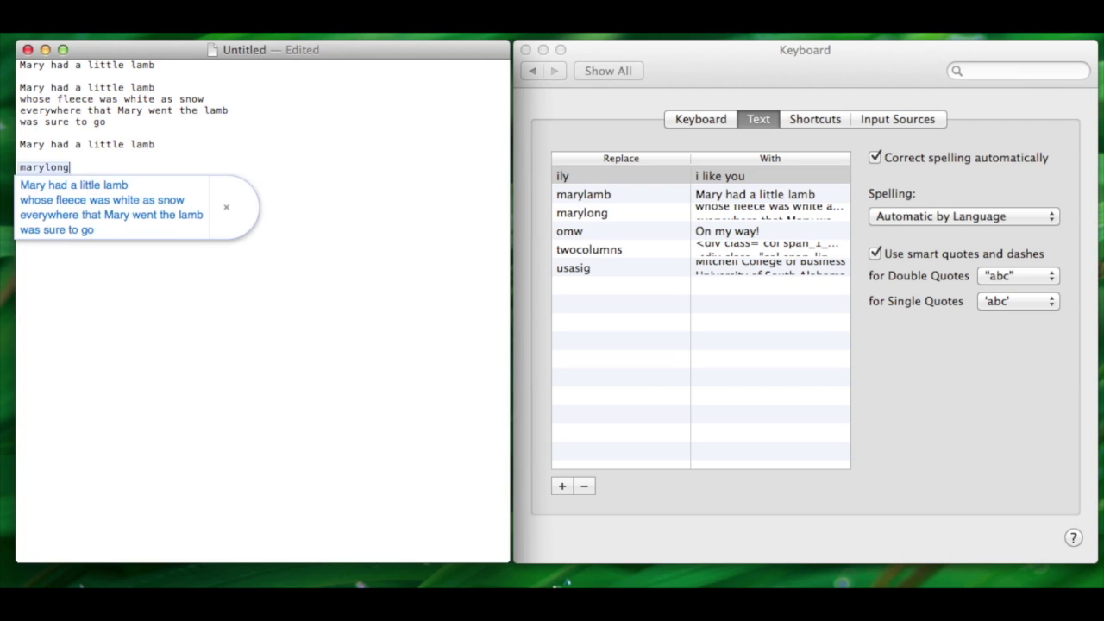
key(space)
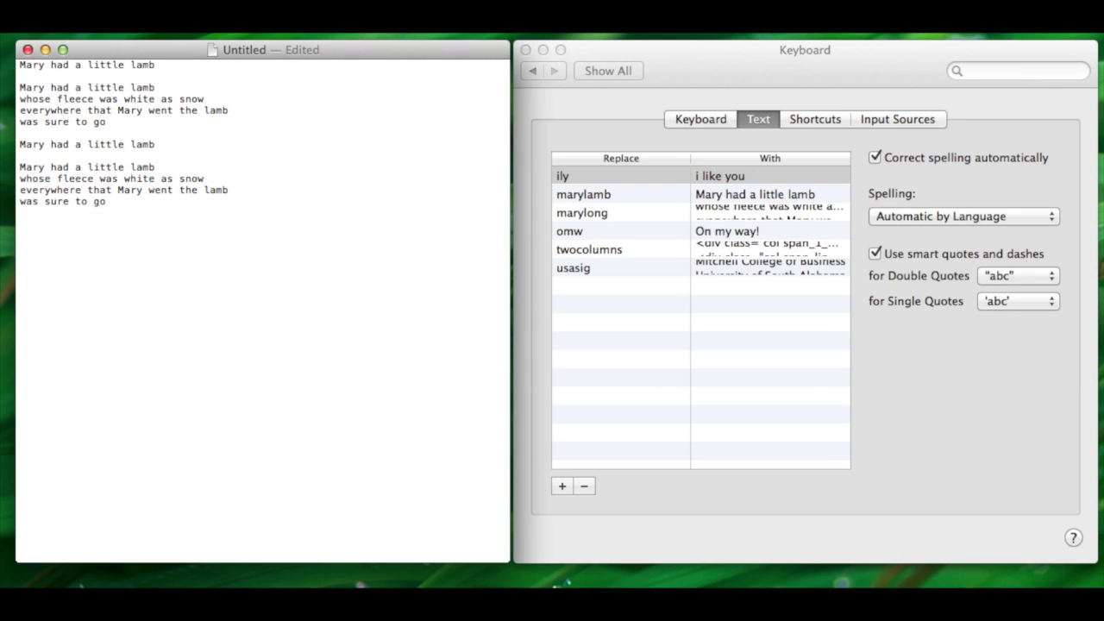